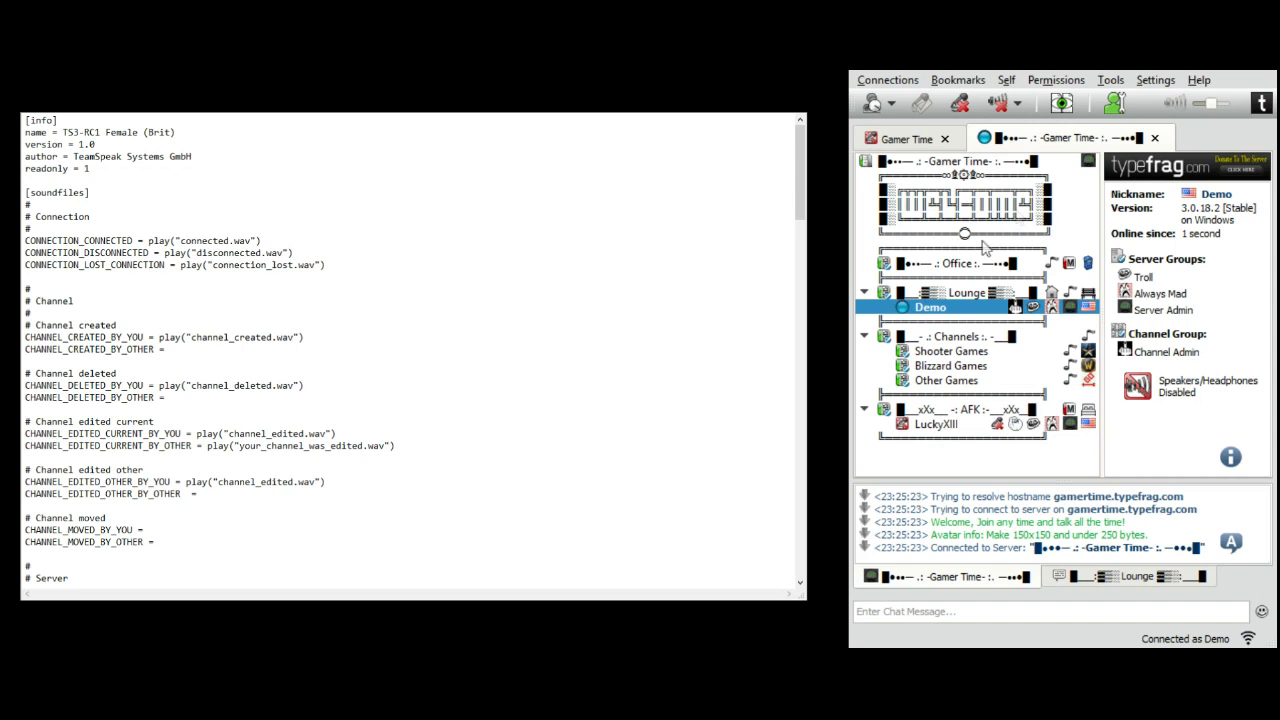
Step: Close the Demo connection to the Gamer Time server and reactivate the microphone on the remaining connection
click(1154, 138)
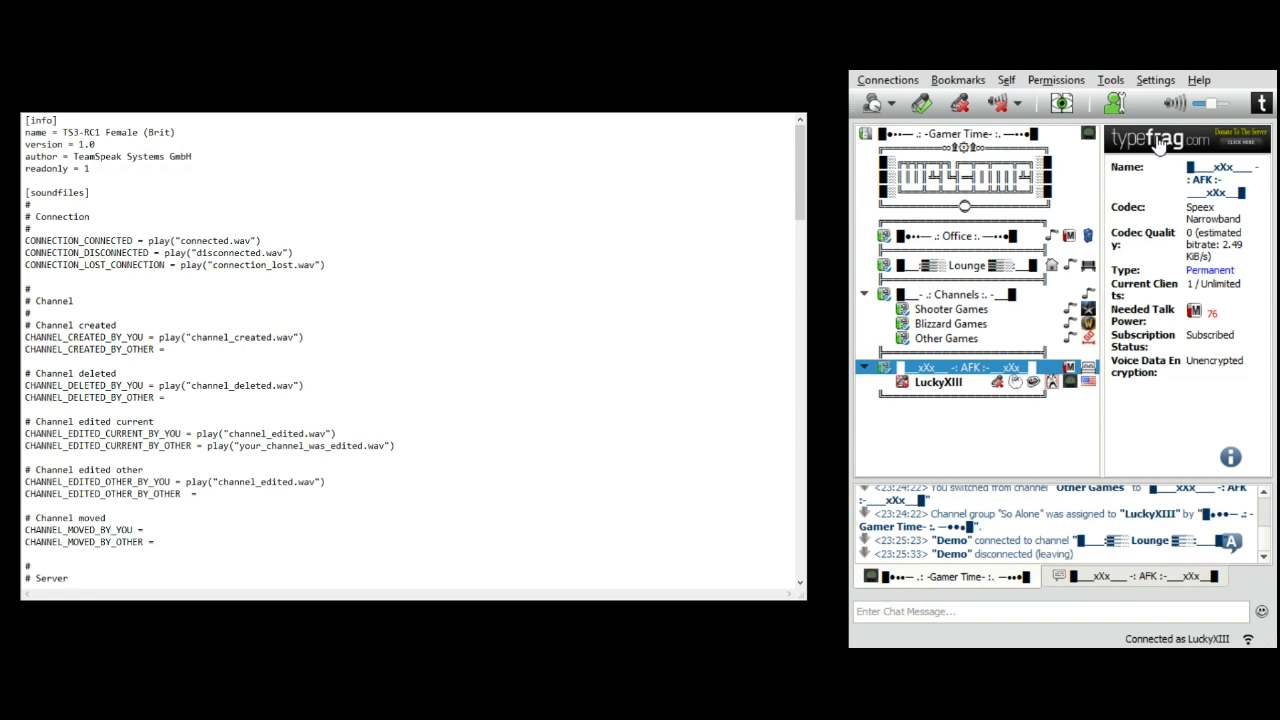
click(940, 105)
Step: Switch the connected client to Blizzard Games, on to Other Games, and back to the AFK channel
click(802, 145)
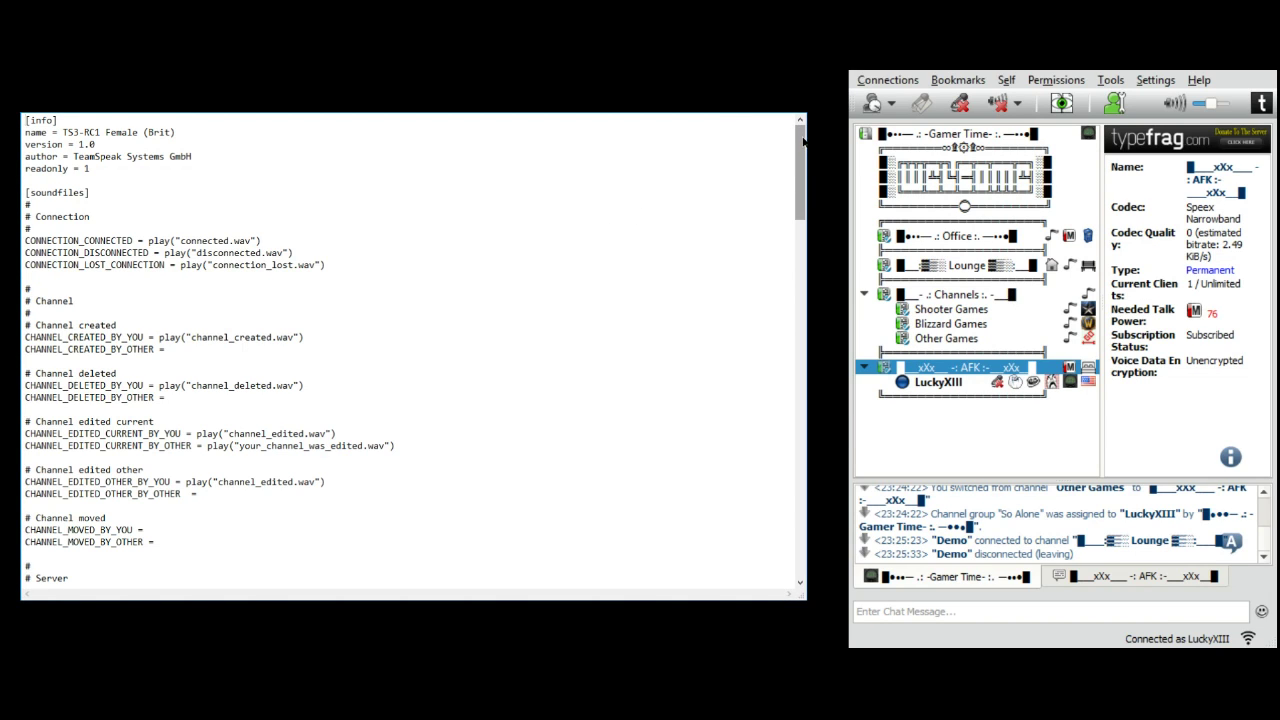
drag(802, 145, 802, 147)
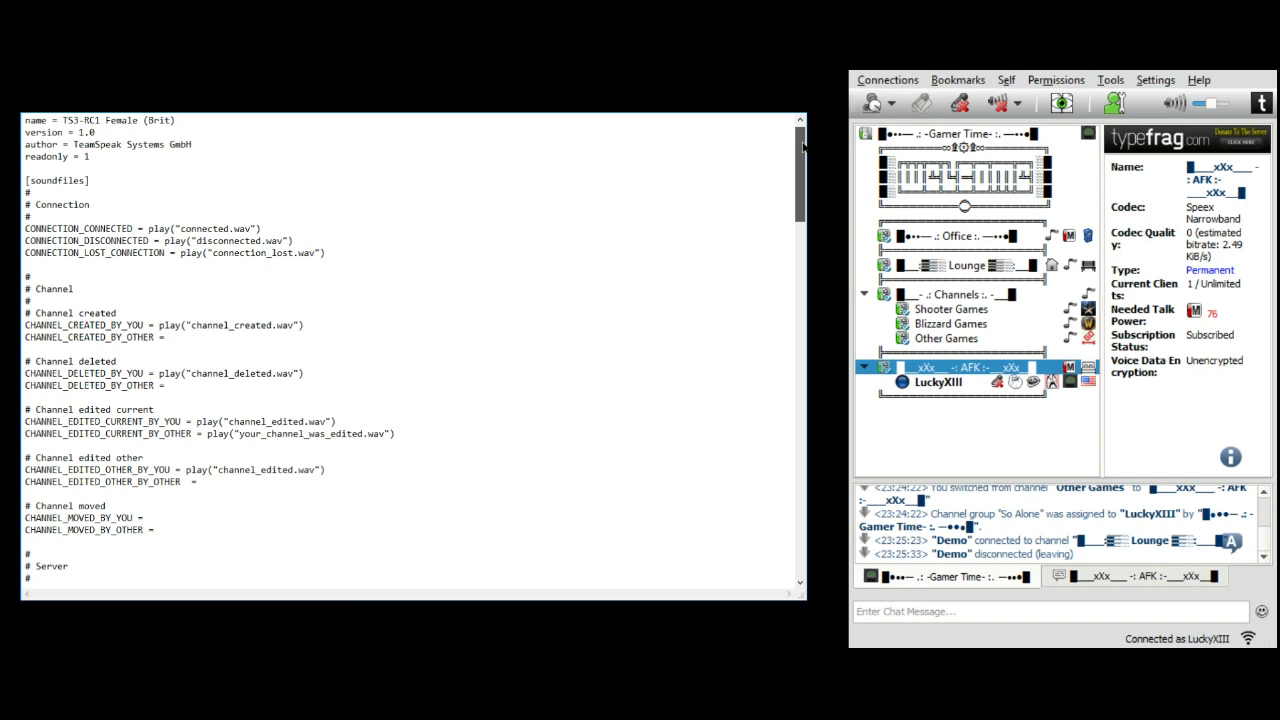
drag(802, 147, 802, 144)
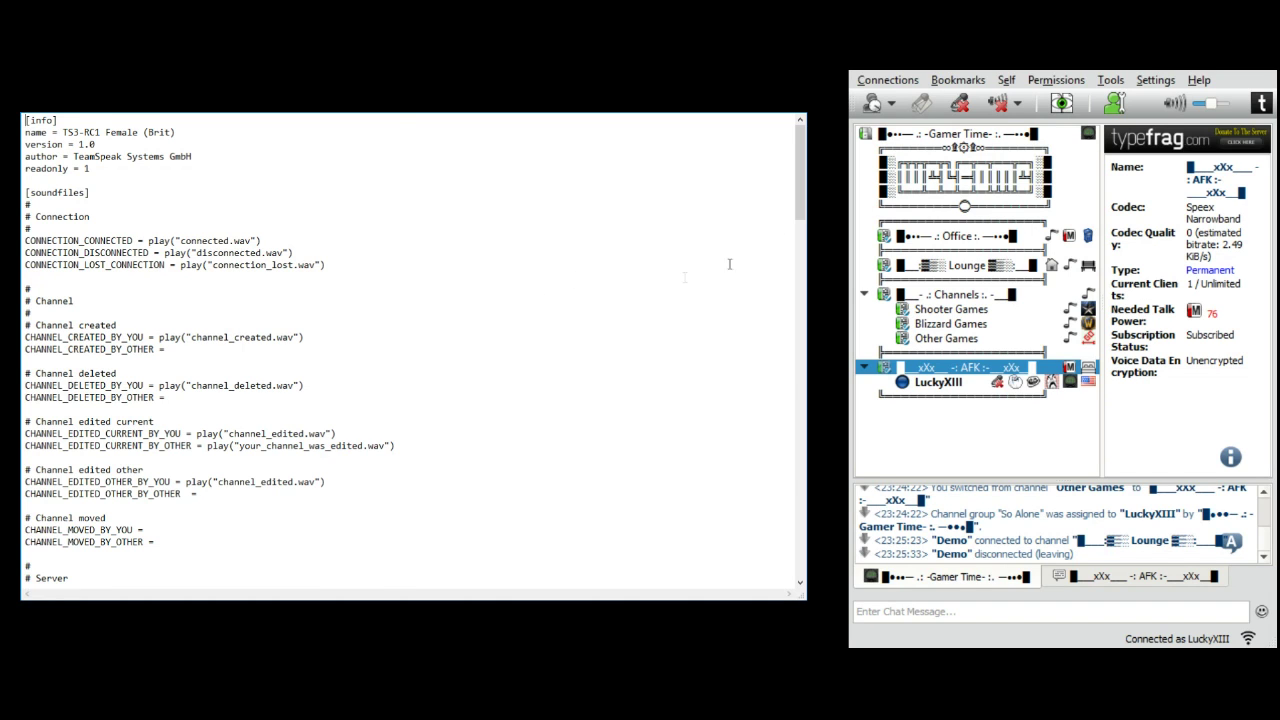
drag(800, 181, 800, 201)
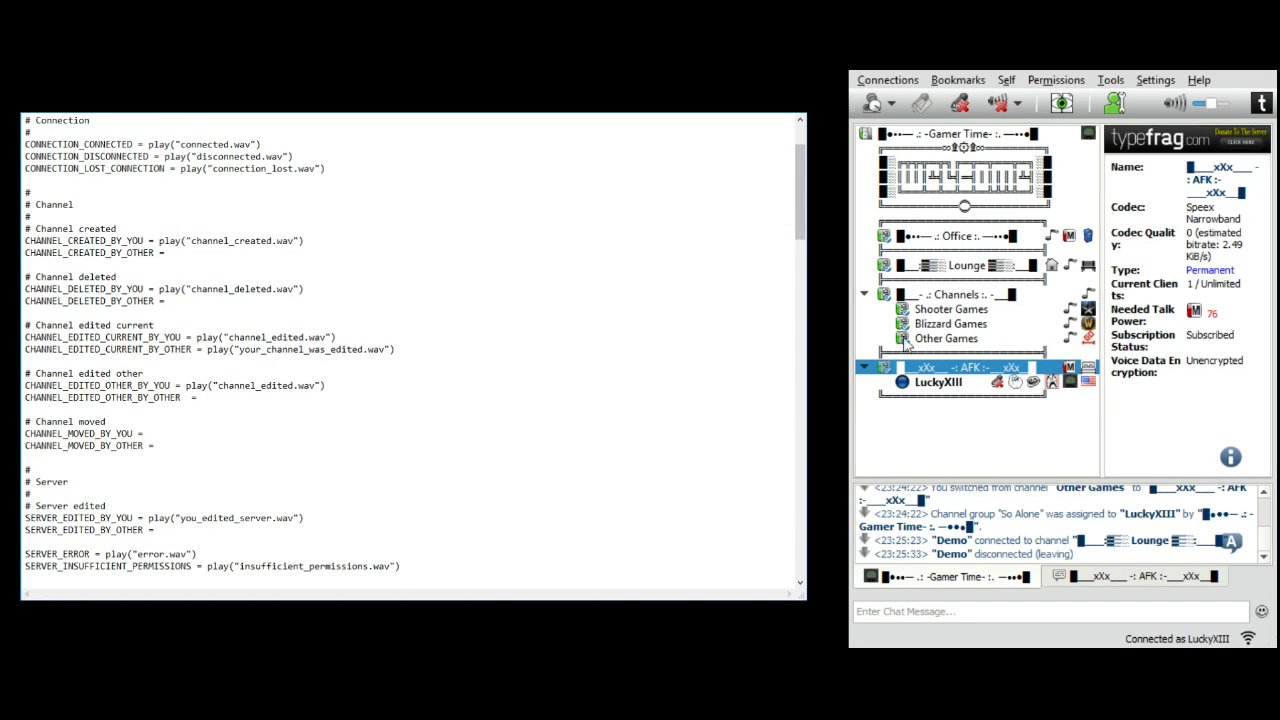
click(947, 328)
double_click(947, 328)
double_click(940, 352)
click(940, 386)
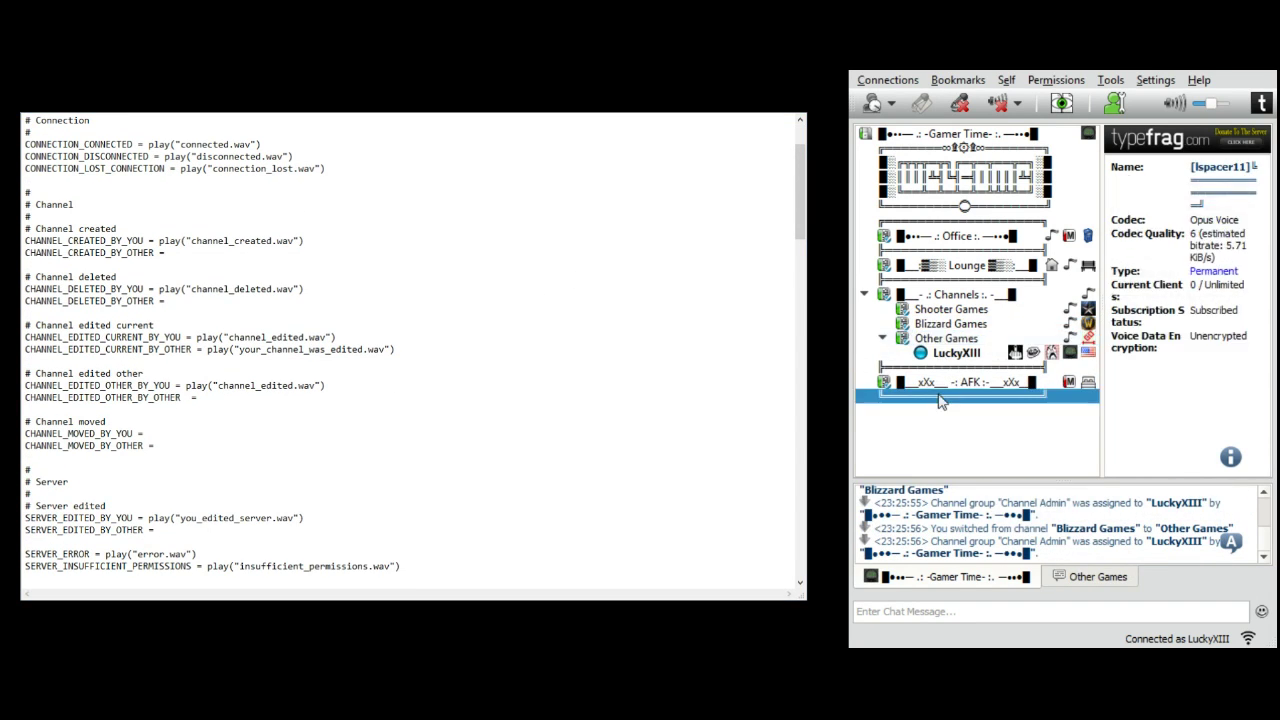
double_click(945, 384)
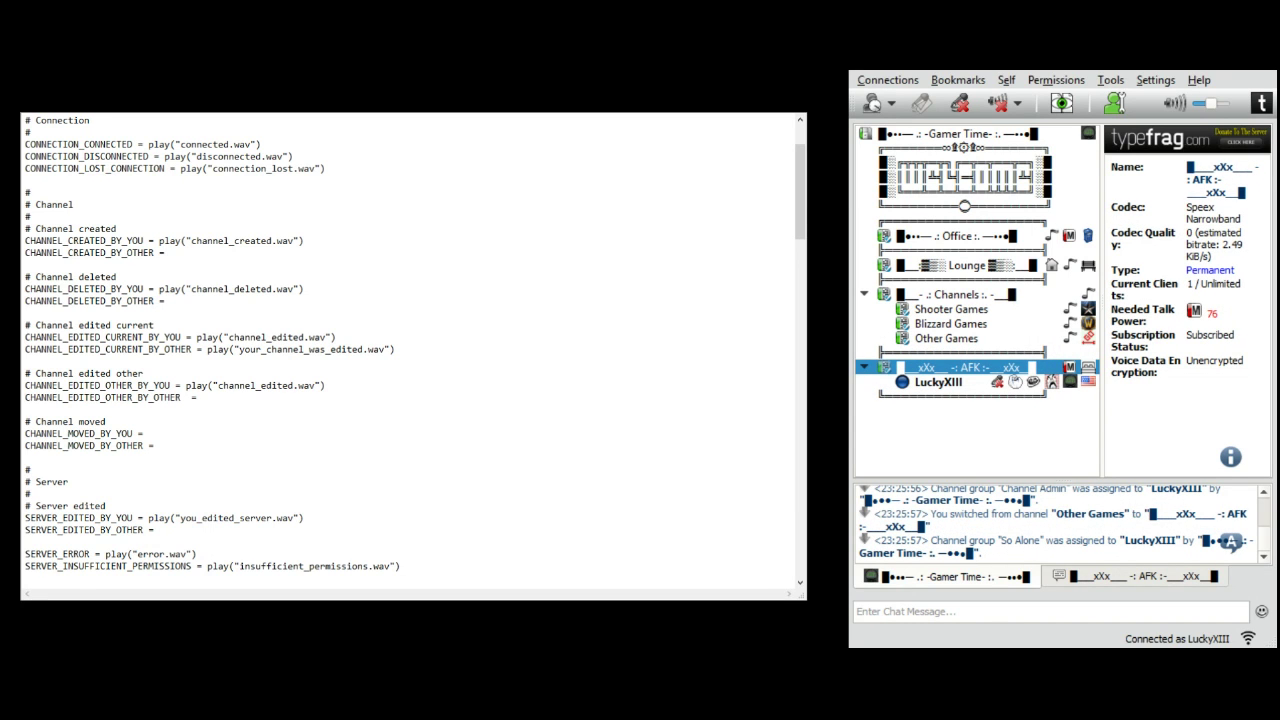
Step: Highlight the "# Client connection connected" comment and the start of the CLIENT_CONNECTION_CONNECTED_SERVER say entry
drag(800, 171, 800, 242)
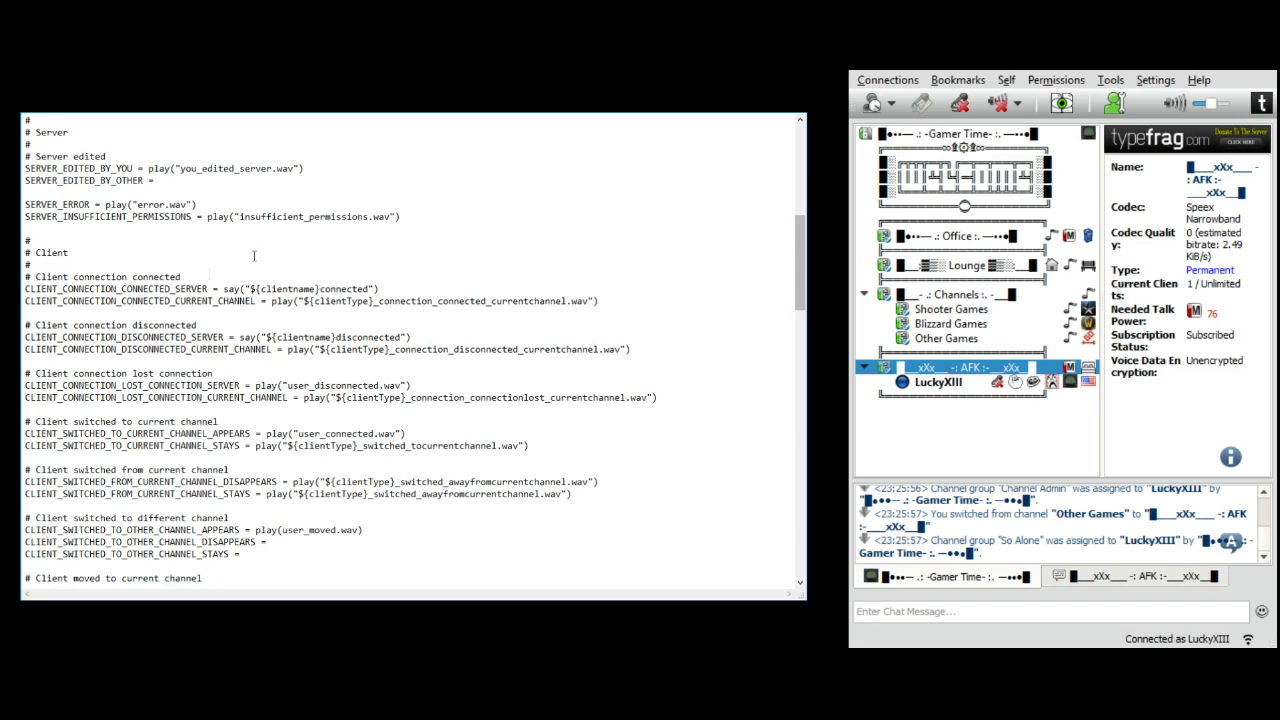
drag(25, 277, 203, 279)
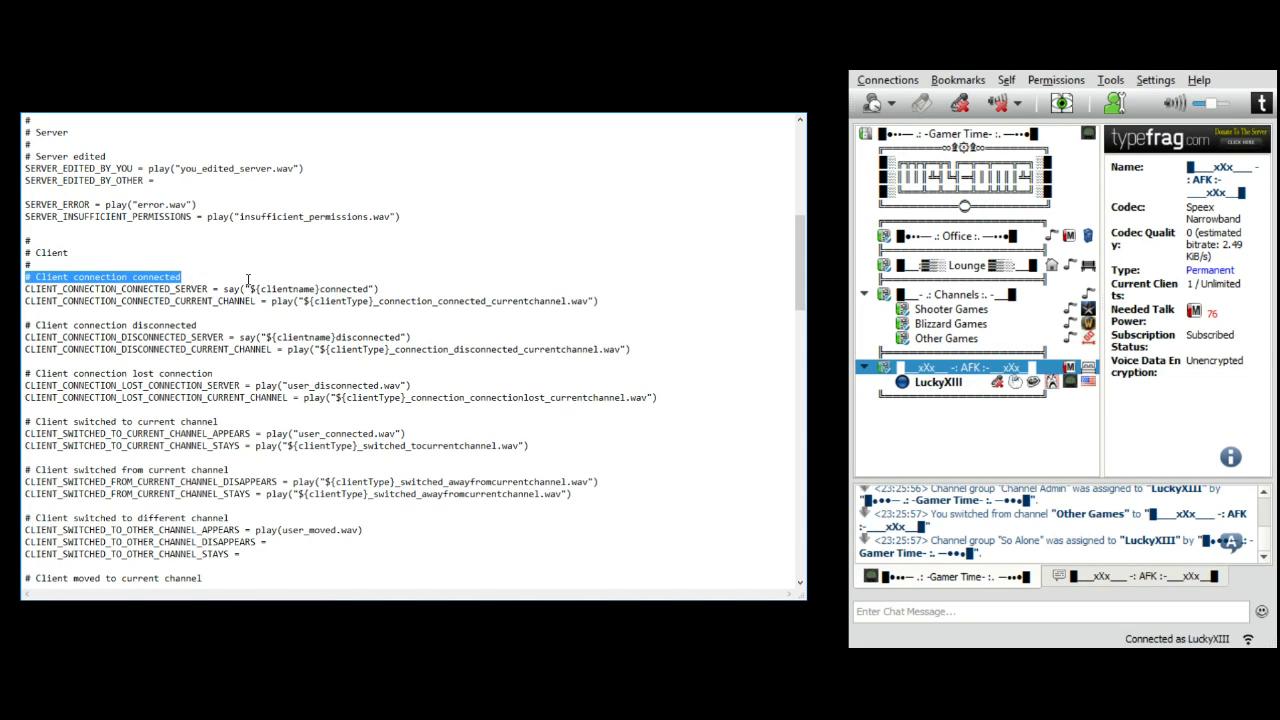
click(215, 280)
drag(25, 289, 241, 289)
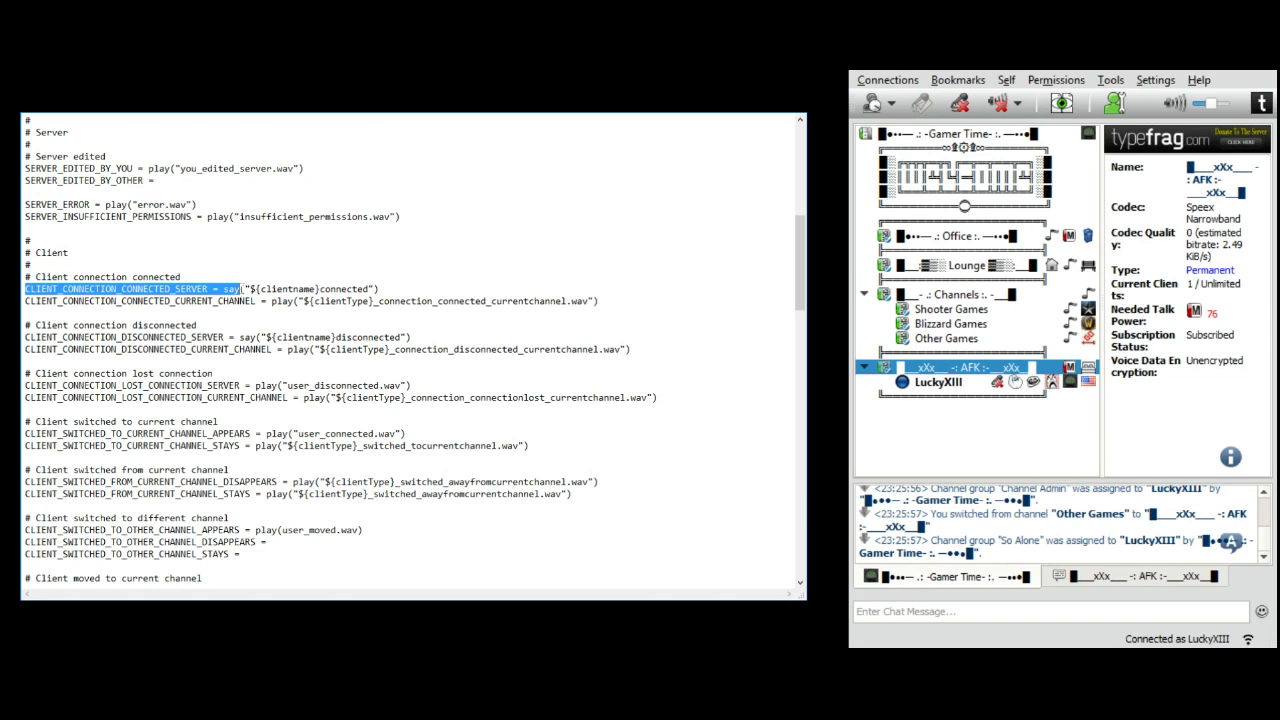
click(244, 289)
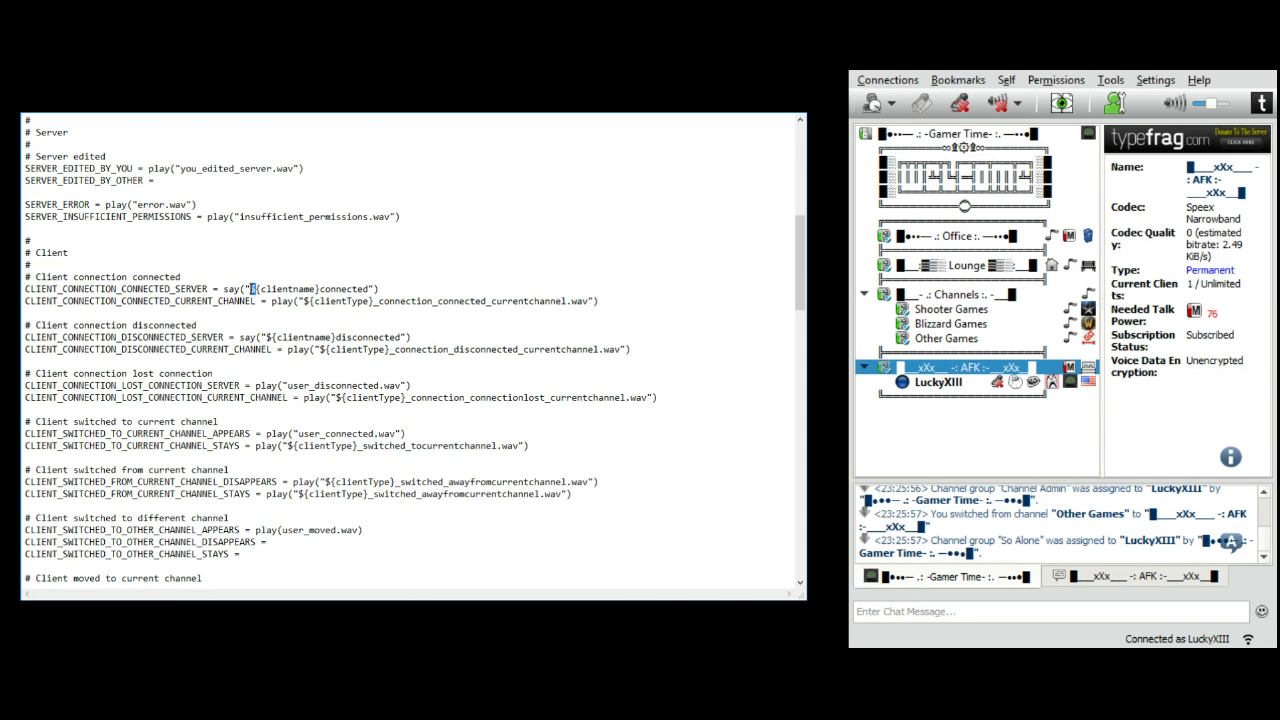
Step: Highlight the {clientname} variable and spoken text "connected" in the server-connected entry, plus its say command
drag(260, 289, 370, 289)
drag(369, 289, 379, 289)
click(379, 289)
drag(137, 289, 245, 289)
Step: Highlight the CLIENT_CONNECTION_DISCONNECTED_SERVER say entry and the beginning of its spoken word "disconnected" for comparison with the connected entry
drag(127, 337, 412, 337)
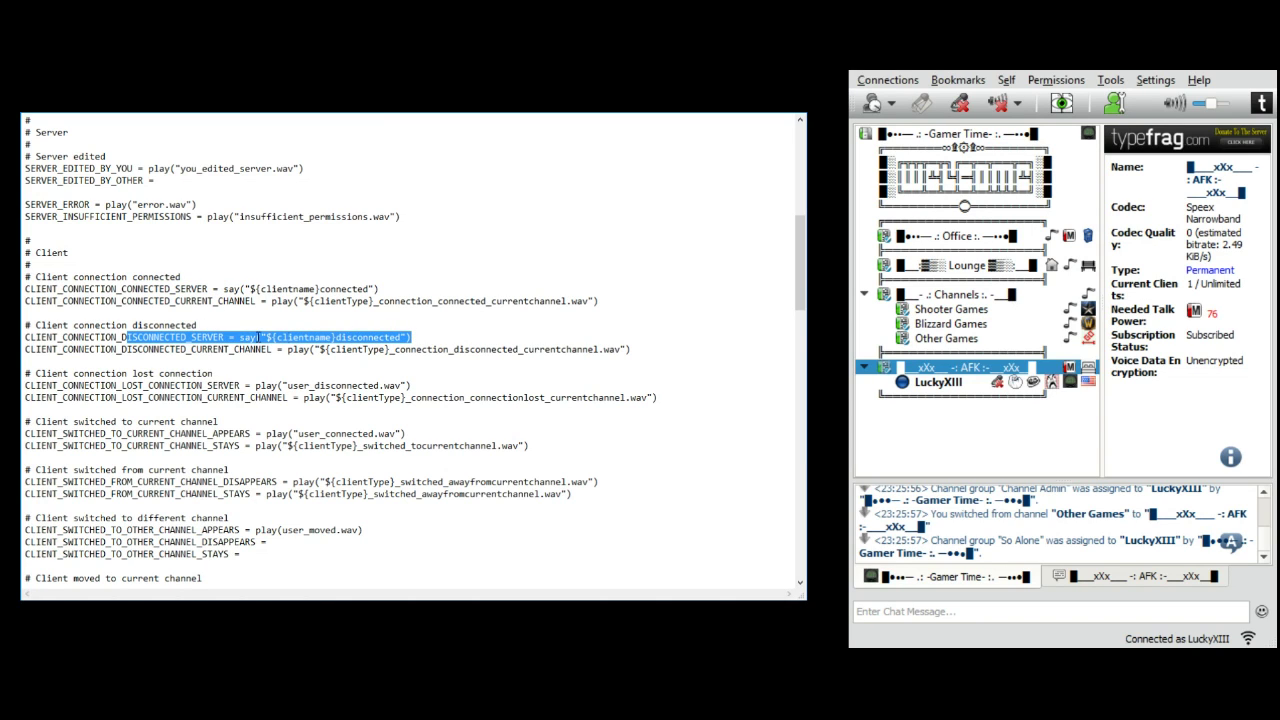
click(343, 337)
drag(343, 337, 337, 329)
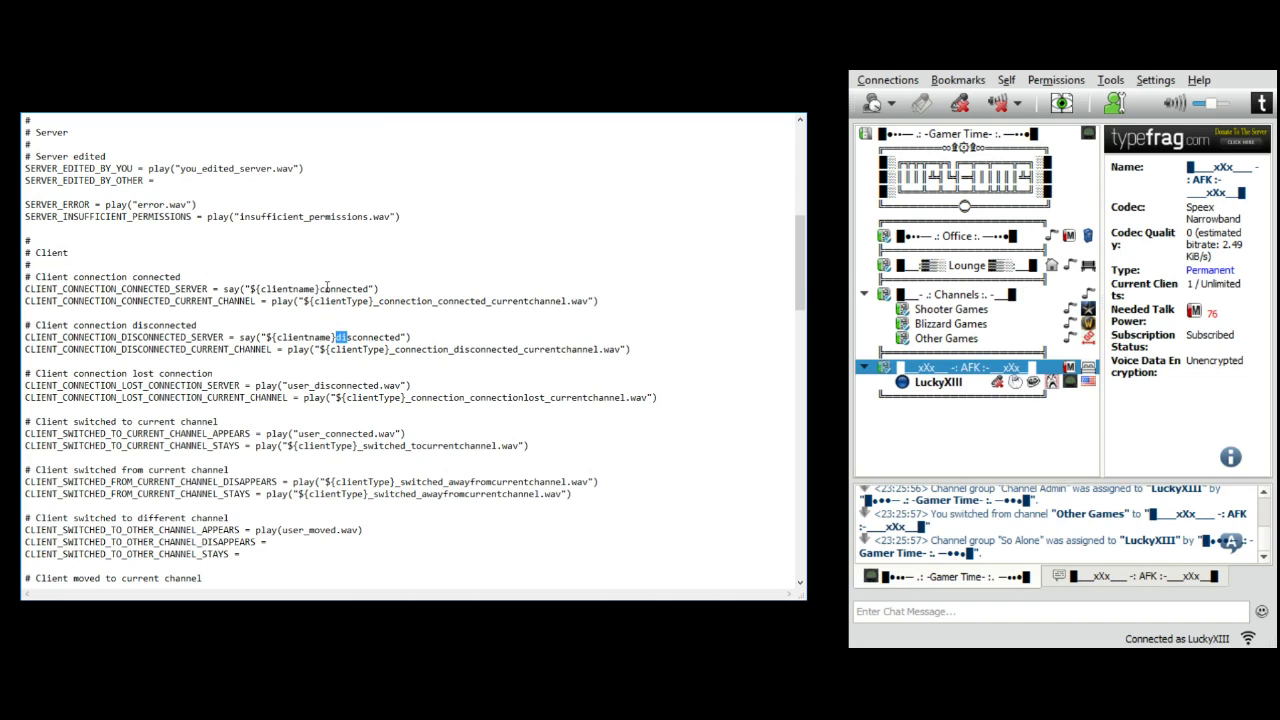
click(322, 288)
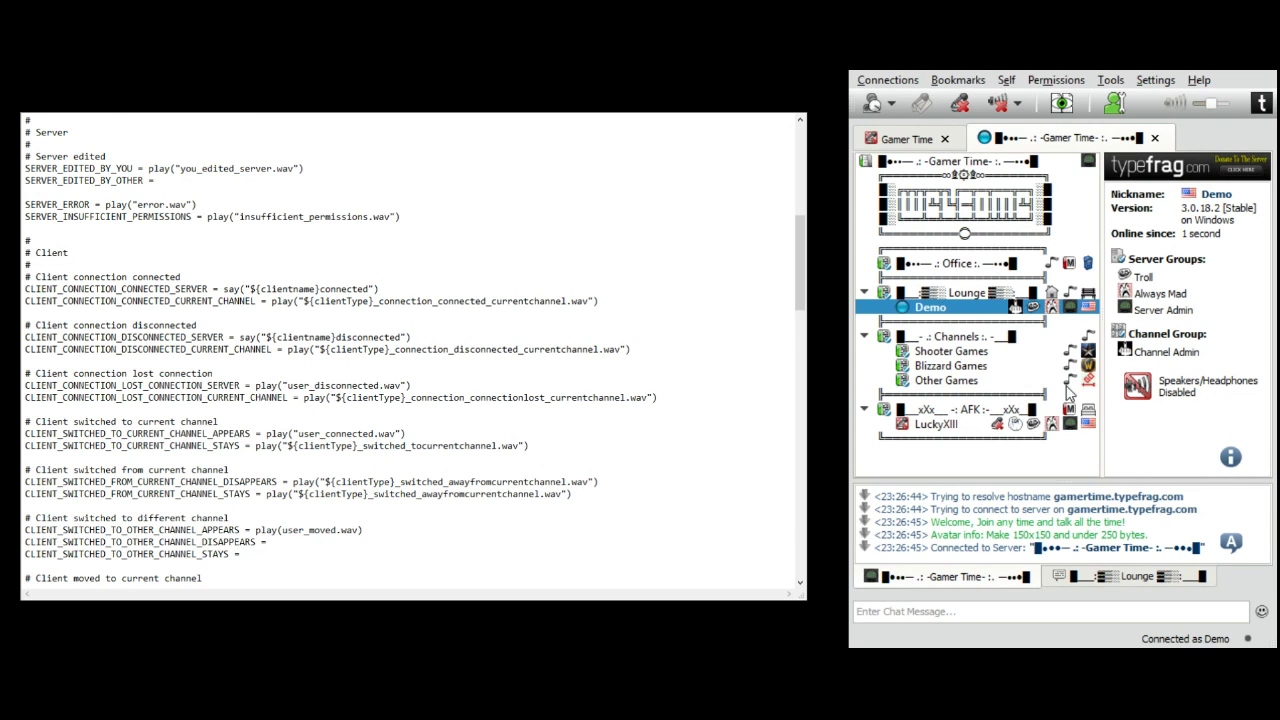
Step: Move the Demo client through Blizzard Games, Shooter Games, Other Games, Lounge and AFK, finishing in Blizzard Games
double_click(942, 368)
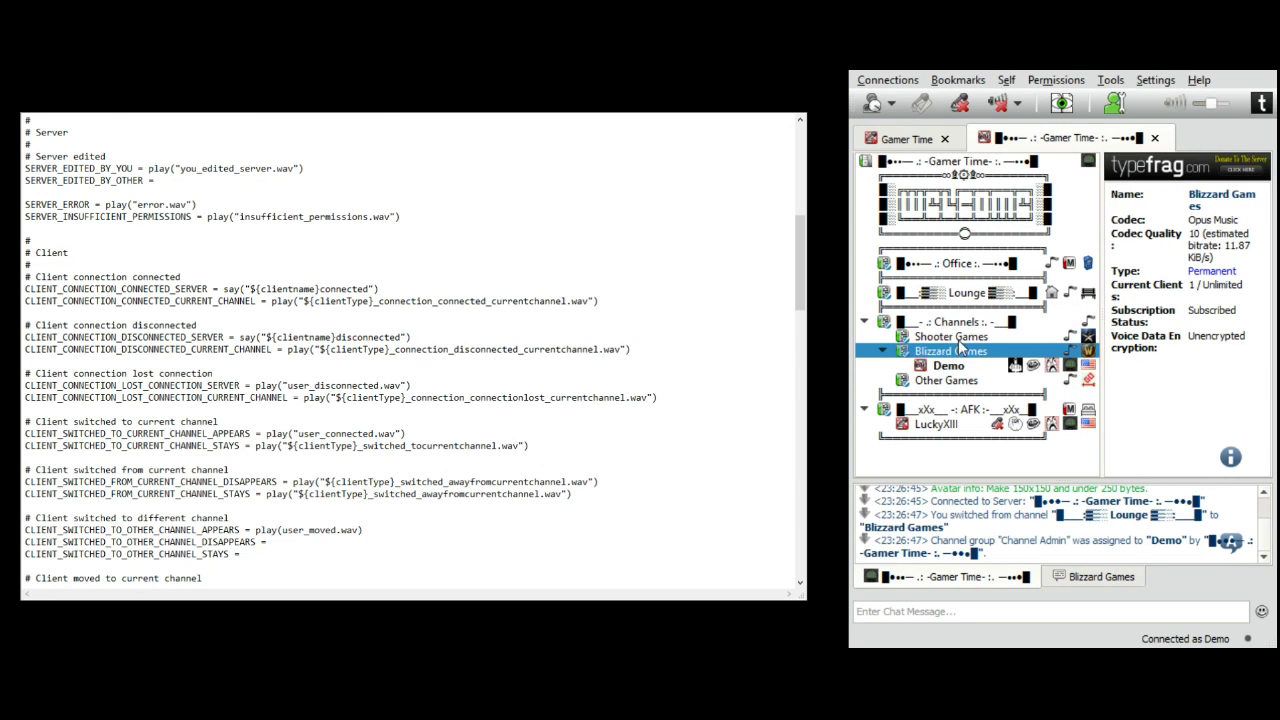
double_click(963, 338)
double_click(950, 381)
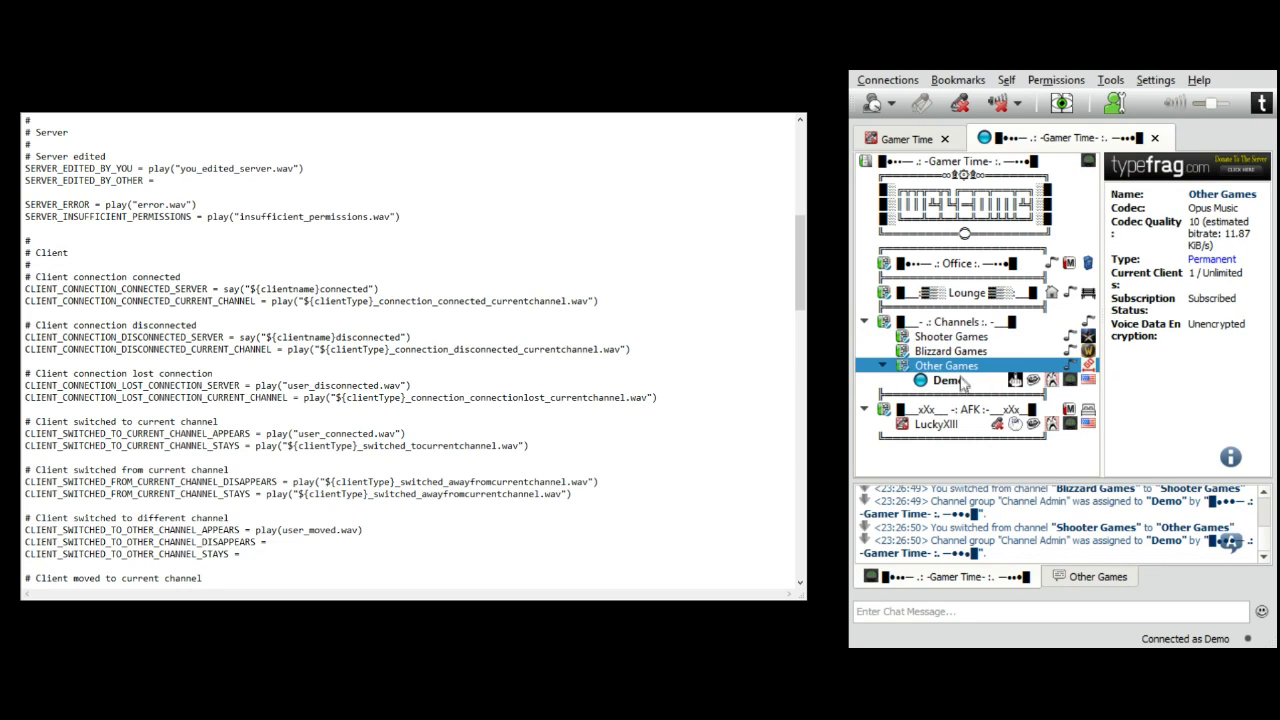
double_click(968, 293)
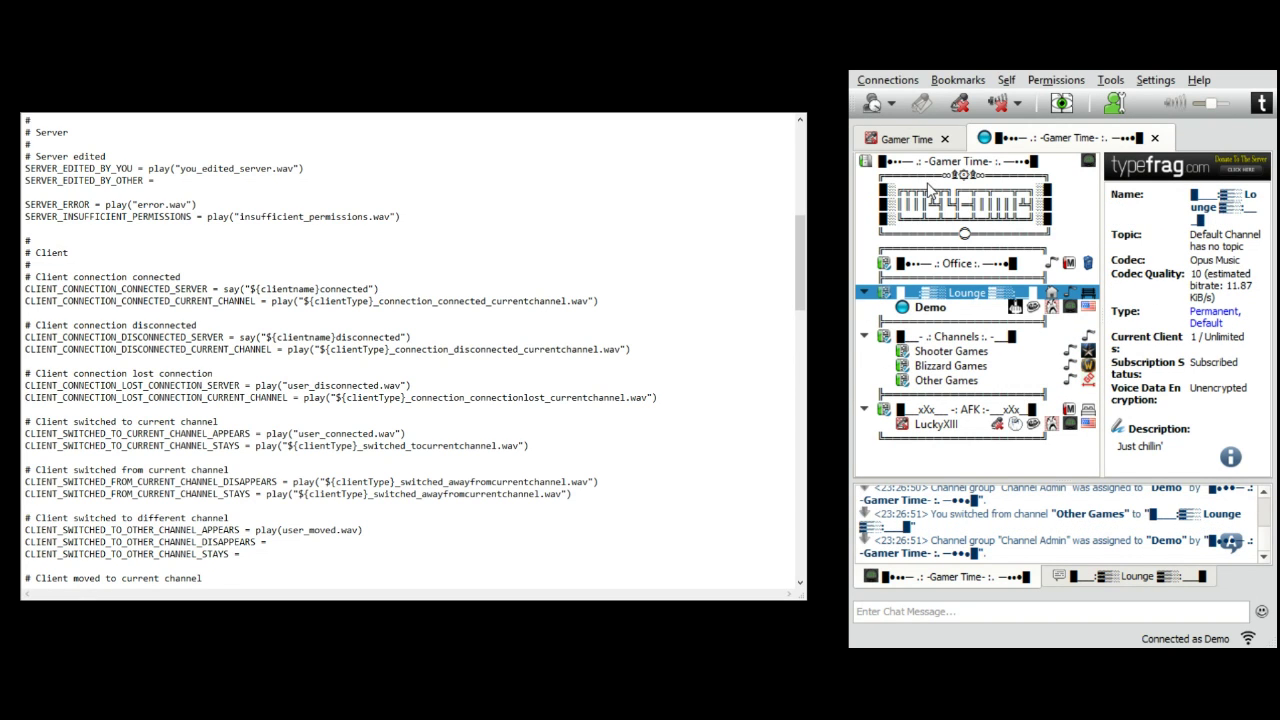
double_click(965, 409)
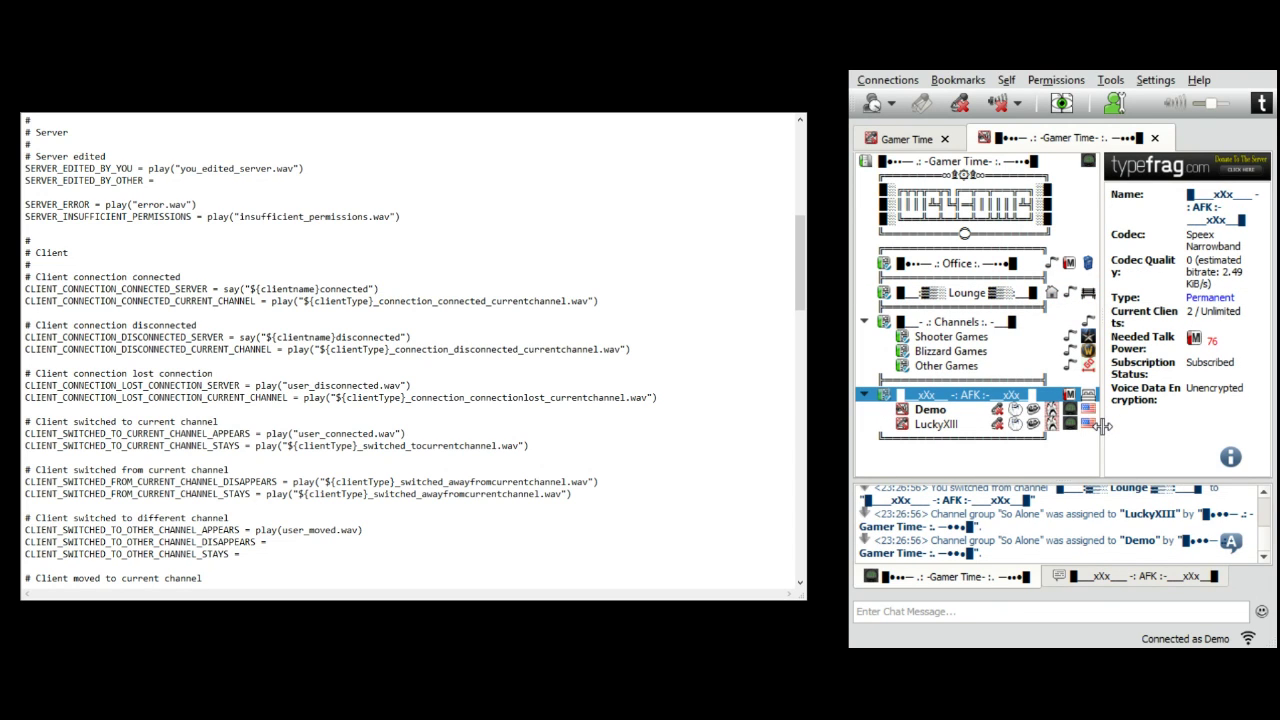
double_click(948, 352)
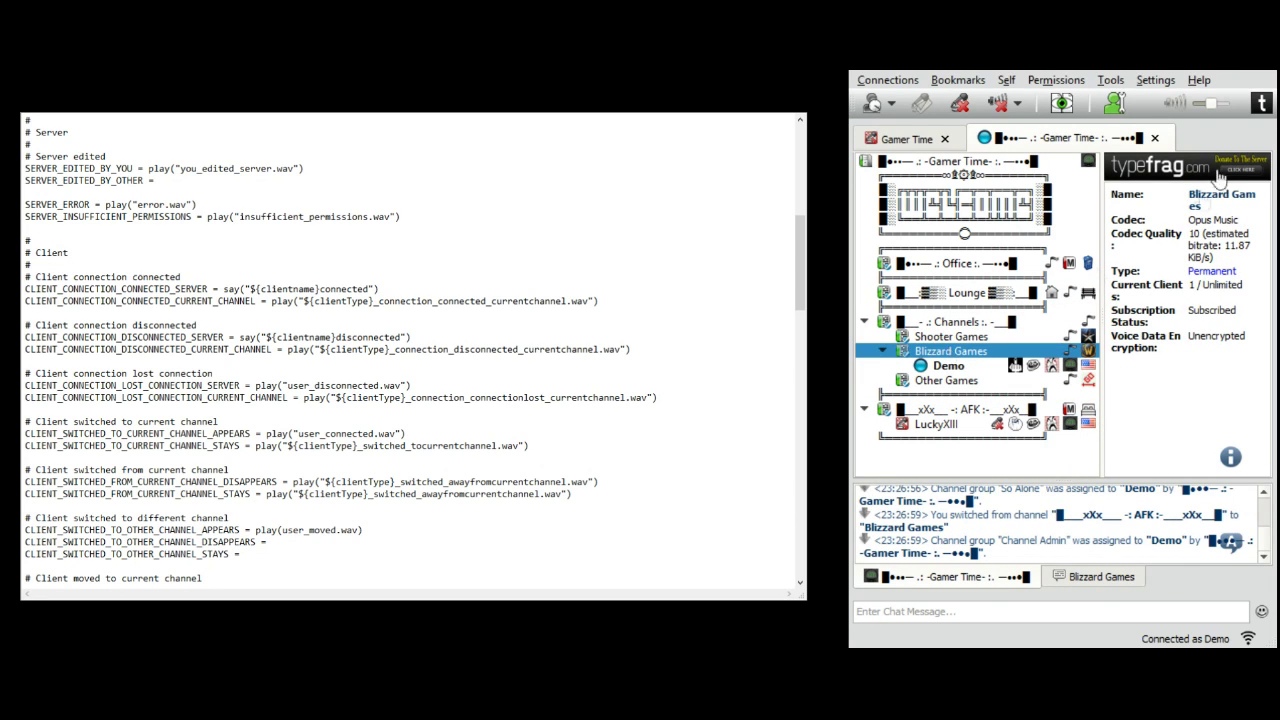
Step: Disconnect the Demo client from the server and turn the microphone back on for the main connection
click(1155, 139)
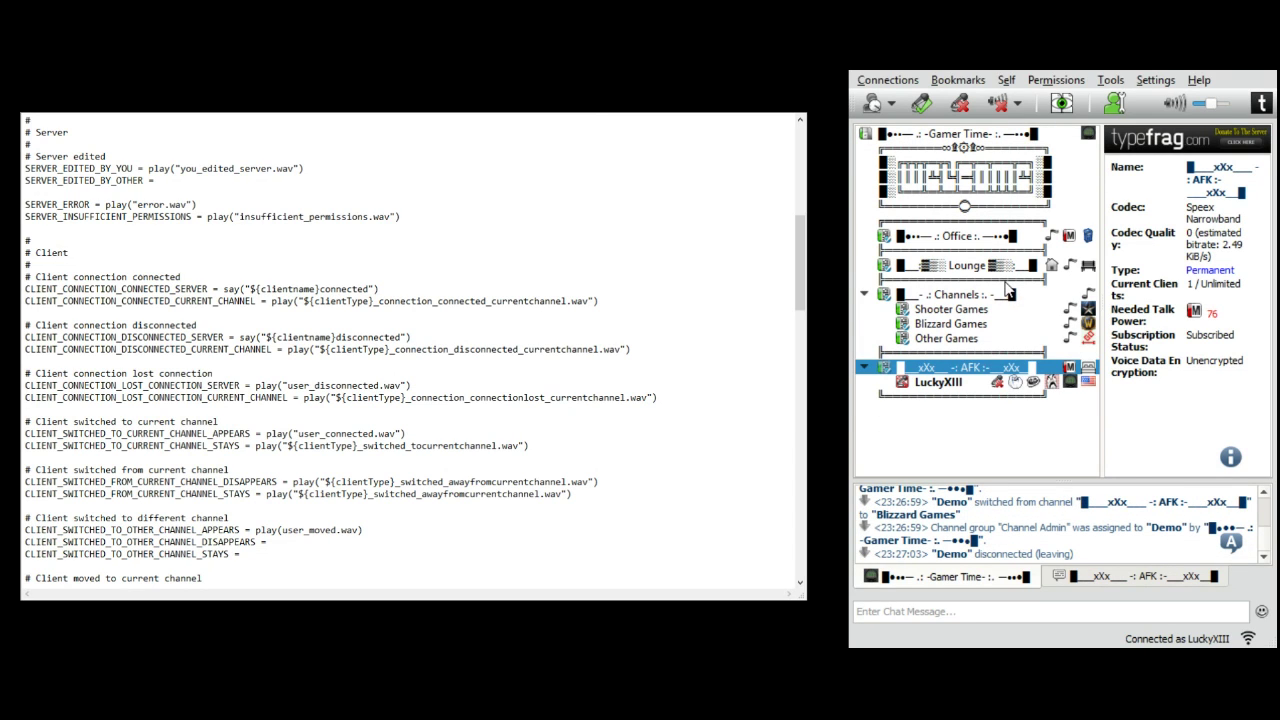
click(924, 116)
Step: Review the sound pack settings file from its info header down to the client connection entries
scroll(609, 308, up, 8)
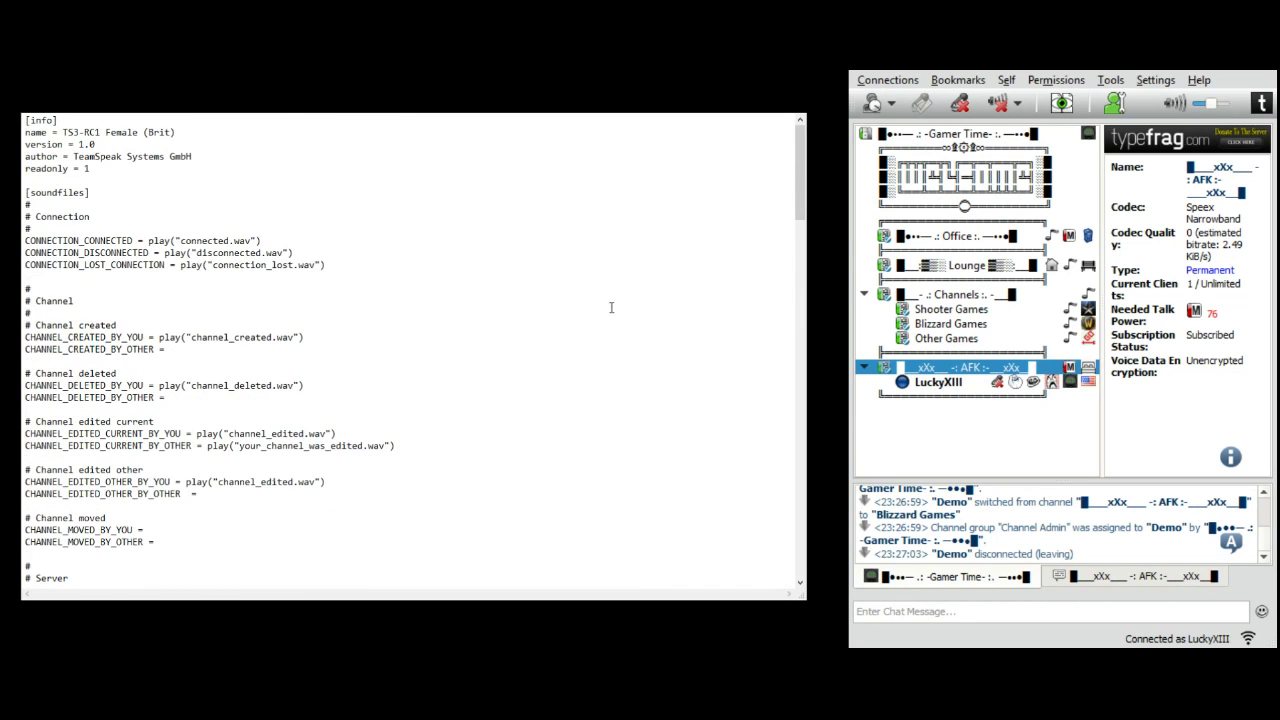
drag(495, 191, 403, 200)
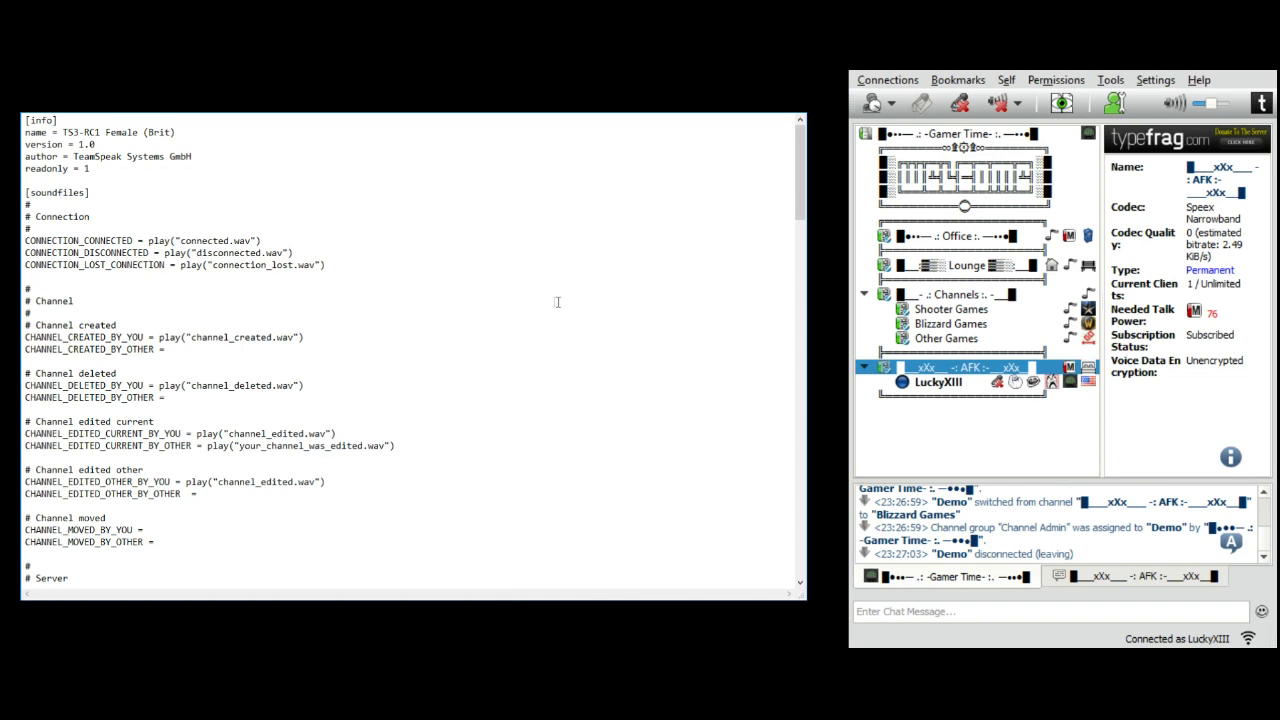
drag(28, 313, 305, 140)
click(676, 238)
scroll(646, 277, down, 13)
scroll(644, 284, up, 3)
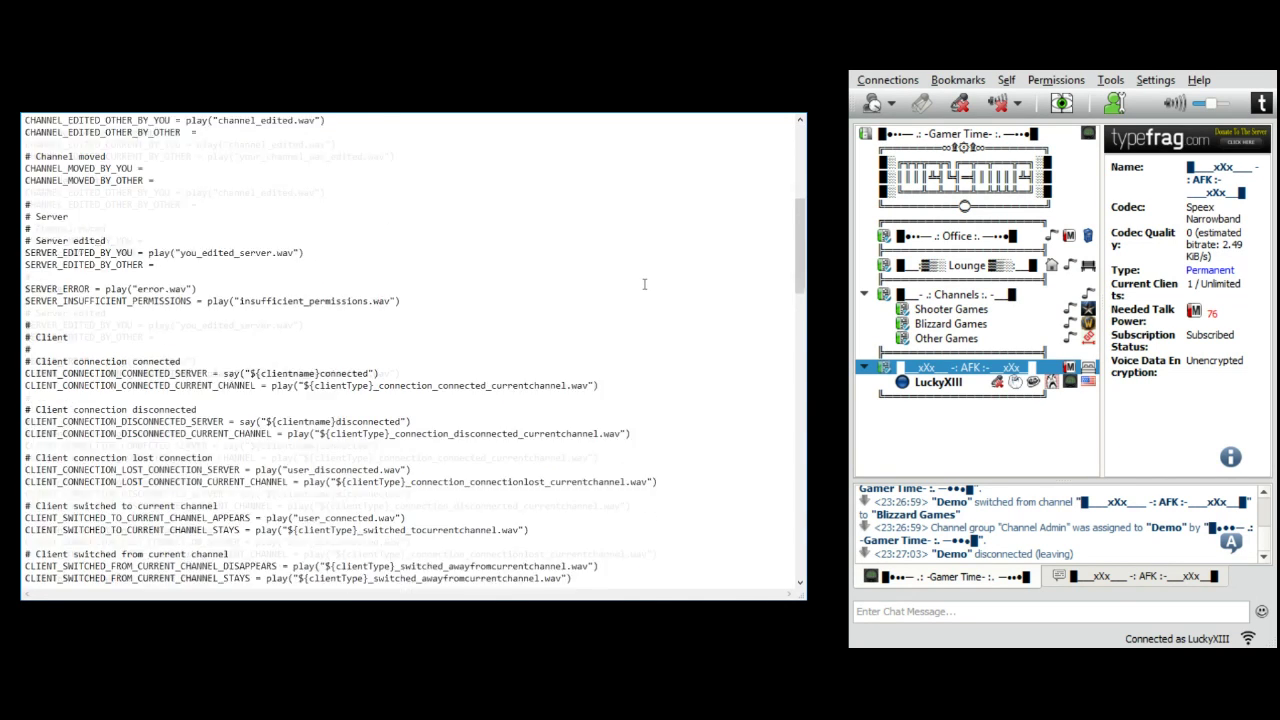
scroll(642, 286, down, 3)
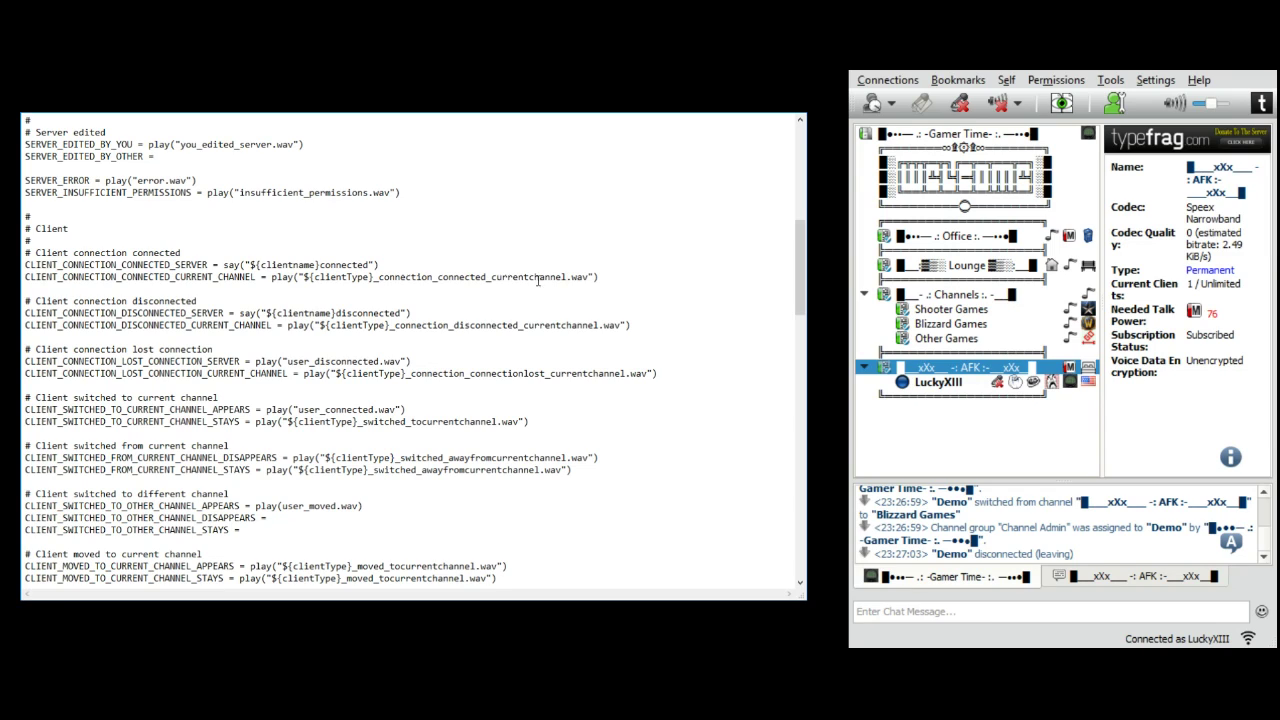